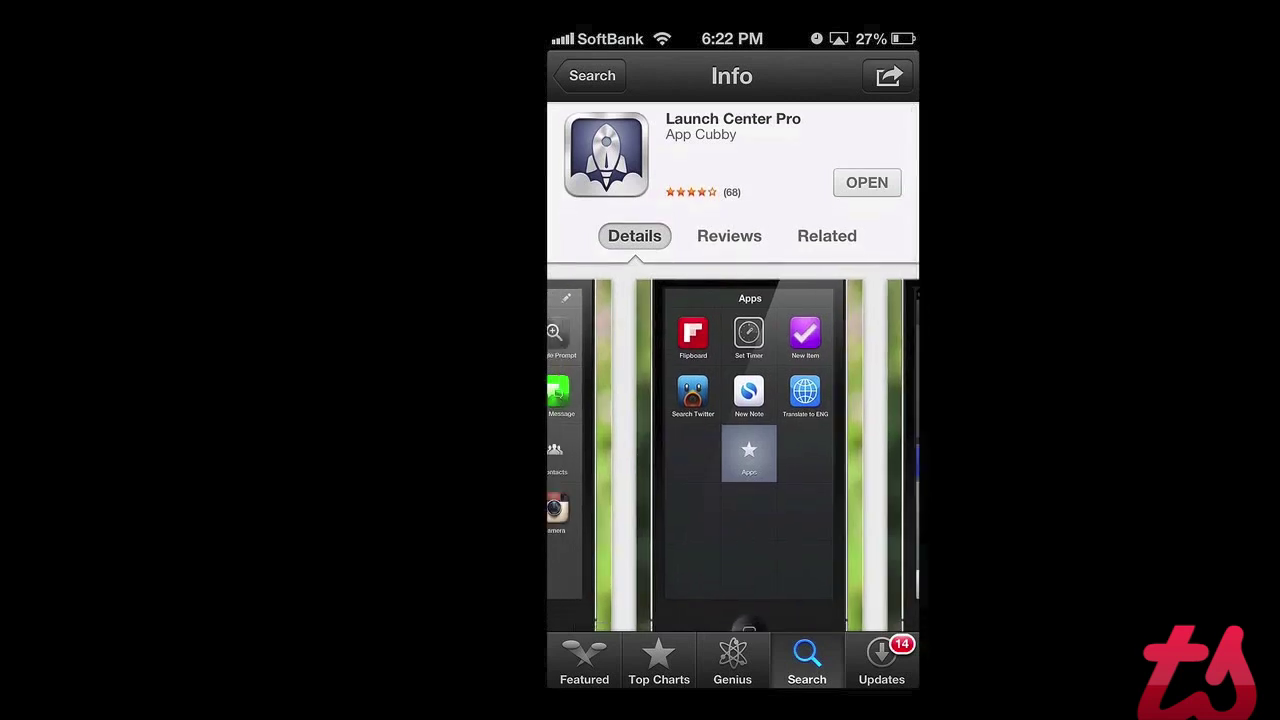
Step: Swipe Launch Center Pro's App Store screenshots to the final dock card, then go home
scroll(732, 400, down, 2)
drag(820, 350, 640, 350)
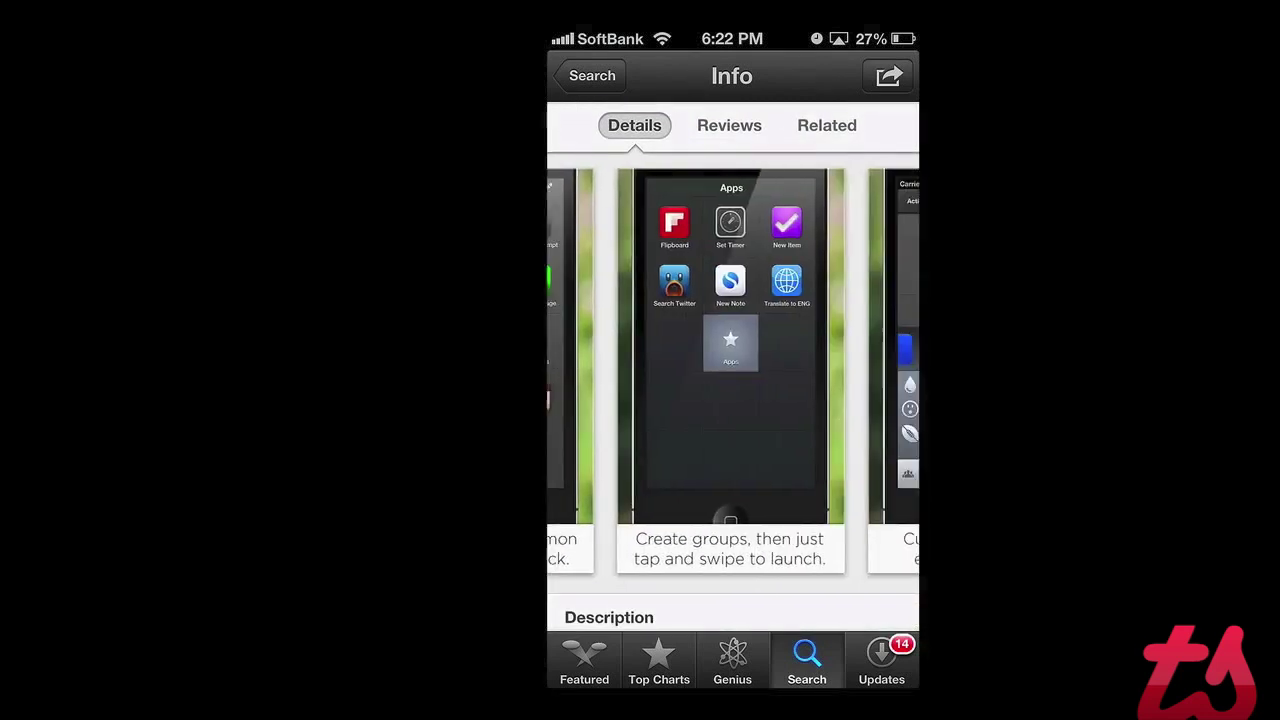
drag(820, 350, 640, 350)
drag(820, 350, 640, 350)
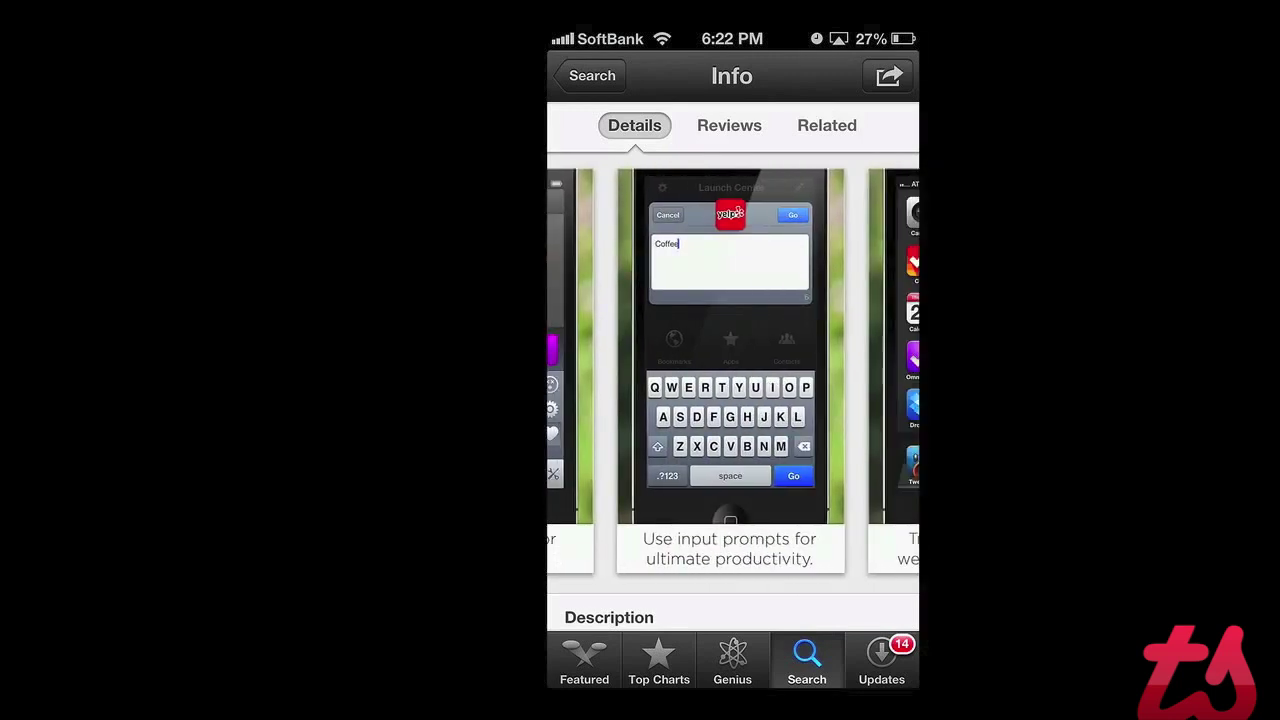
drag(820, 350, 640, 350)
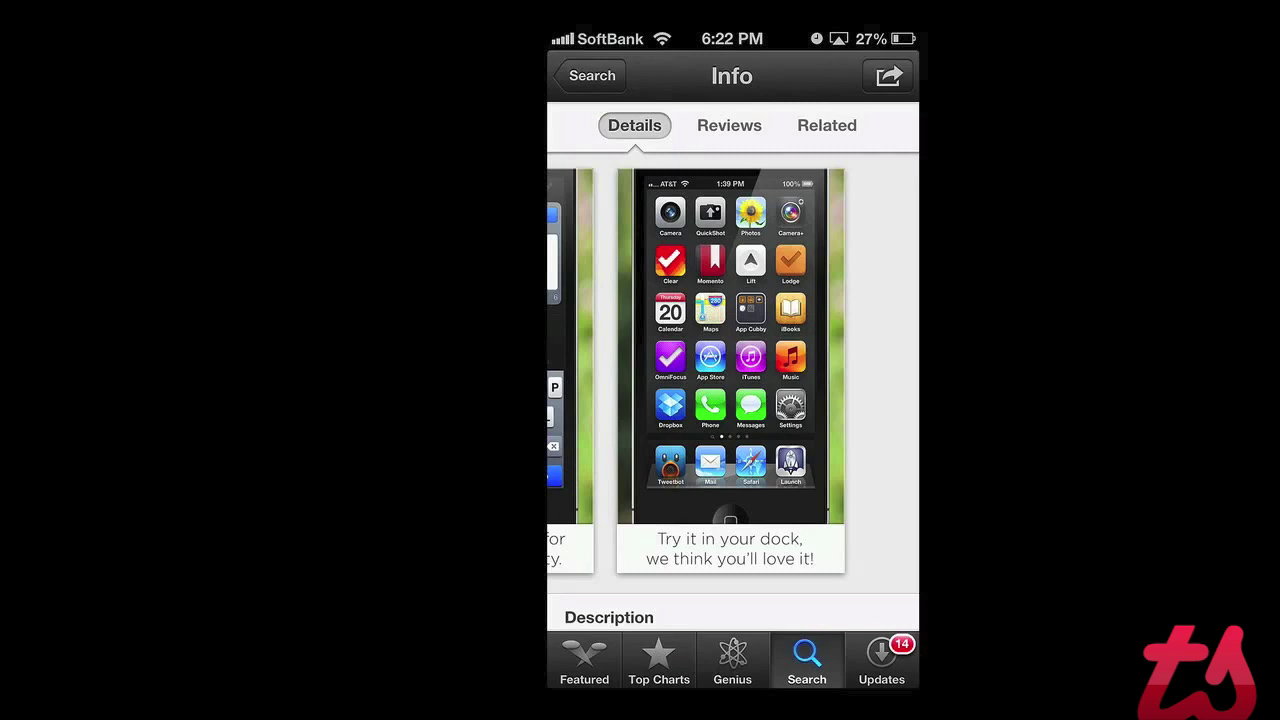
key(Home)
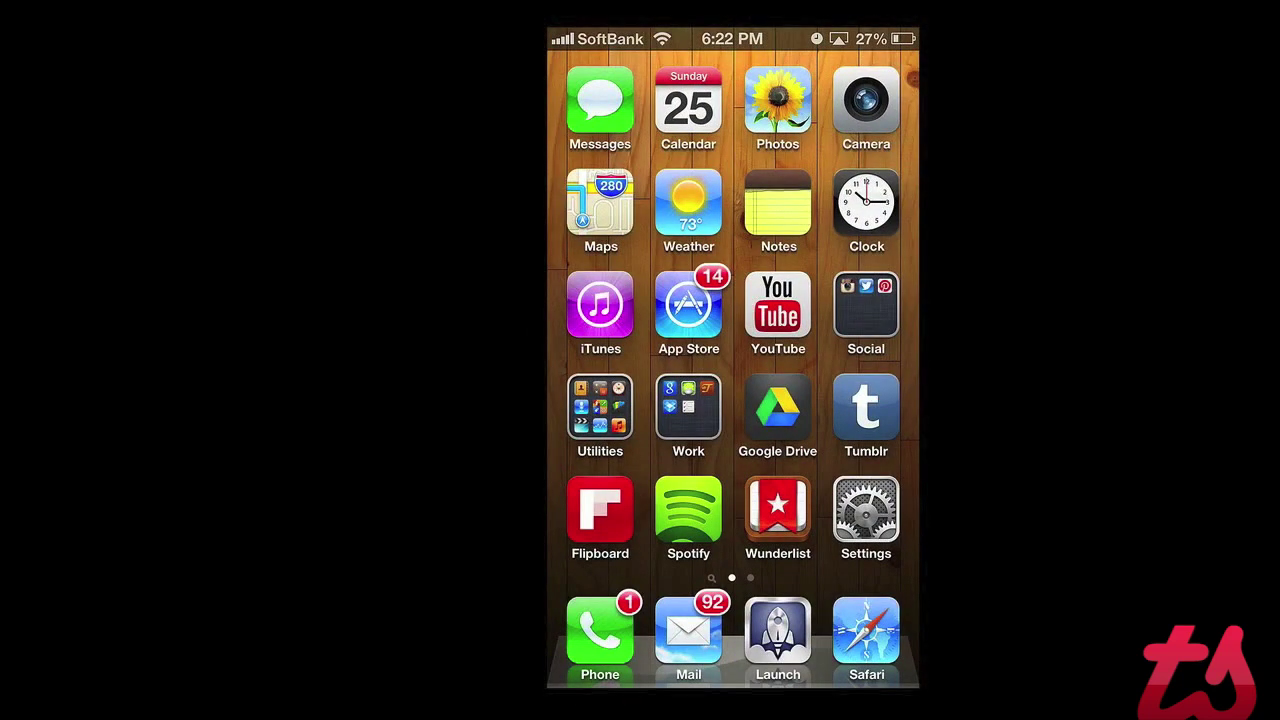
click(866, 305)
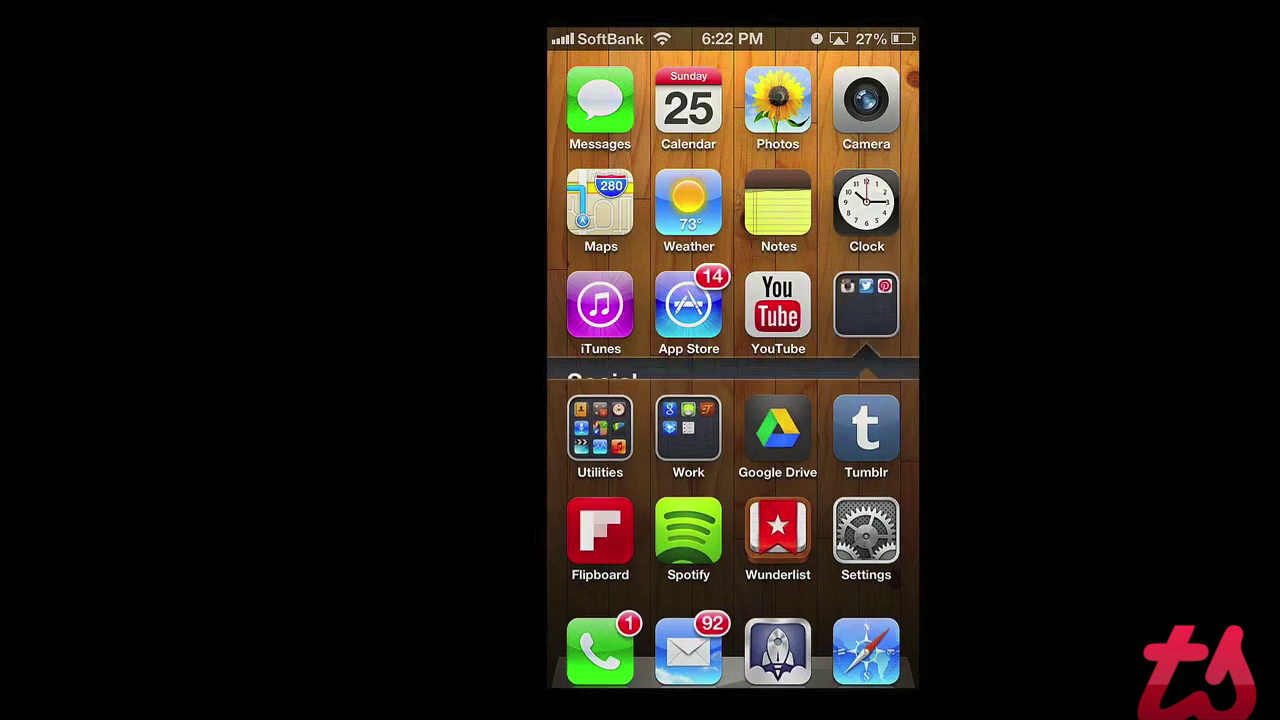
click(600, 440)
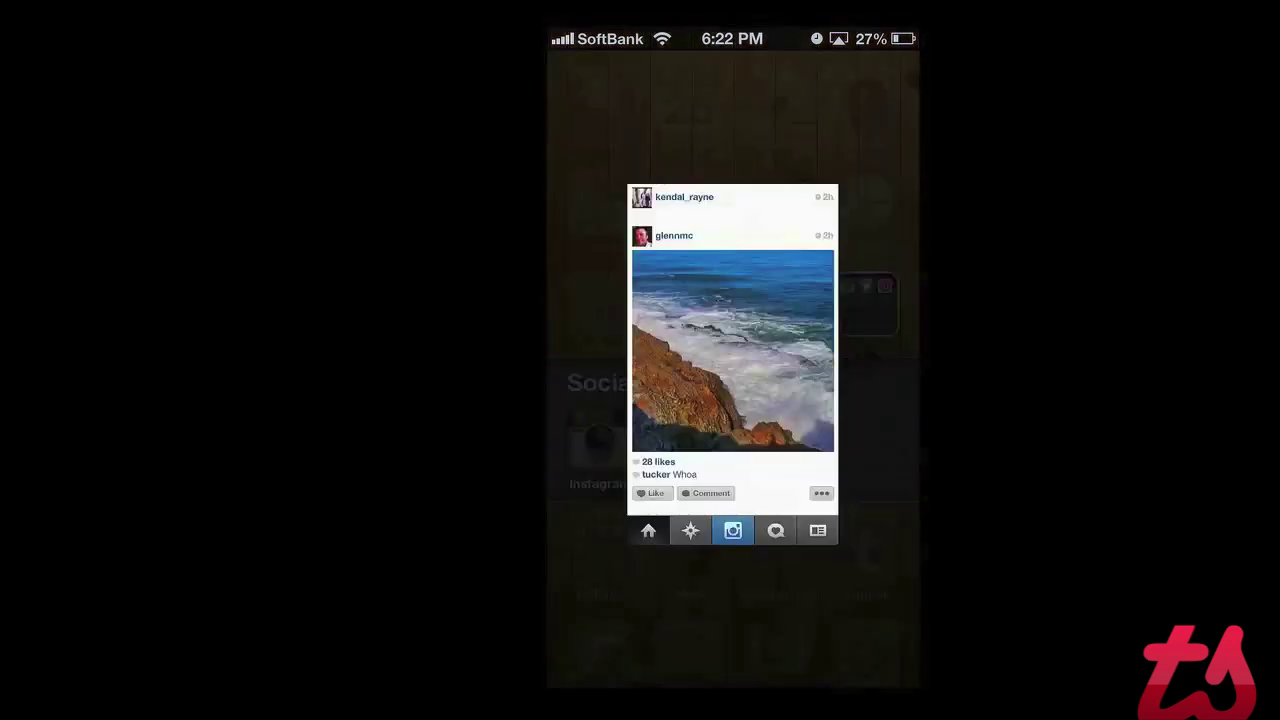
click(732, 662)
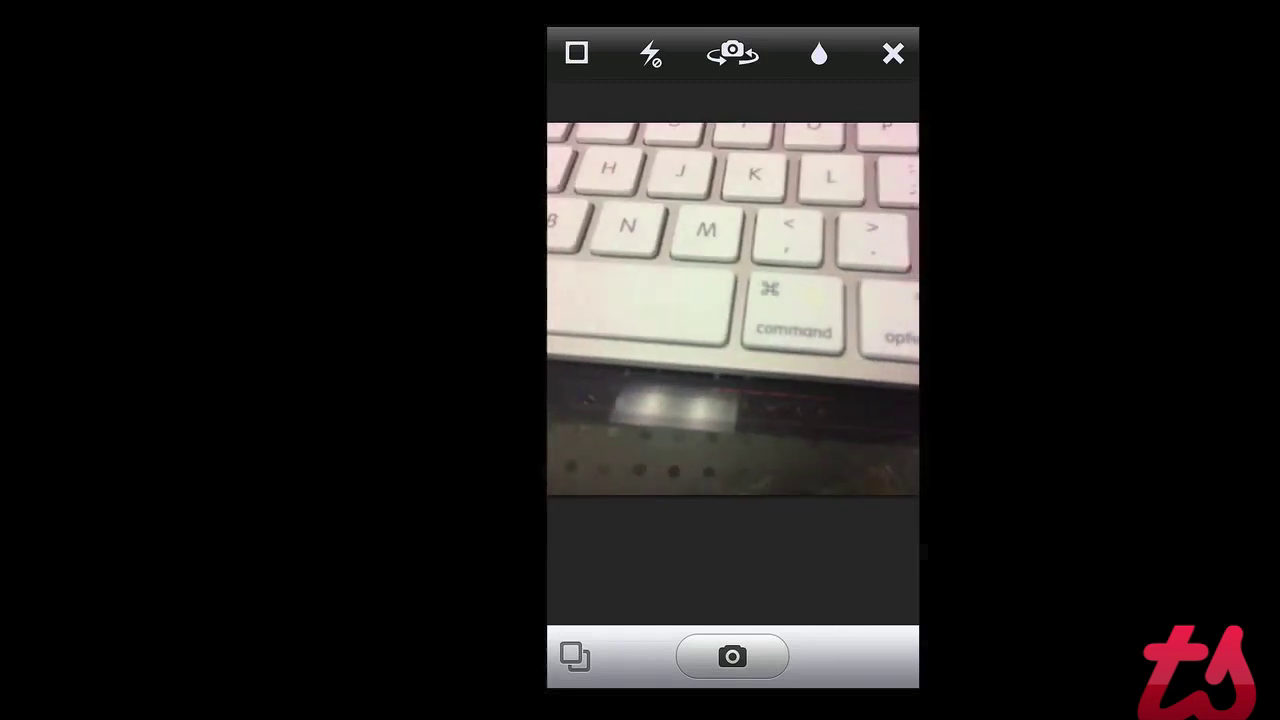
key(Home)
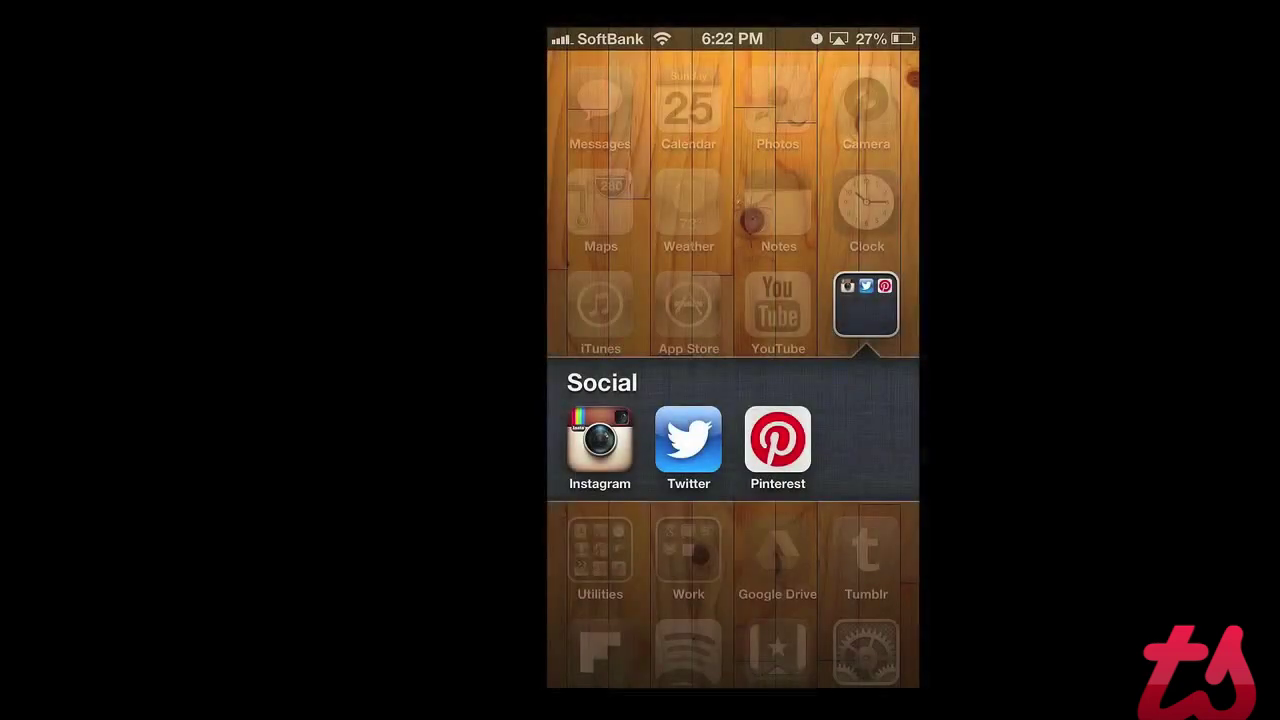
key(Home)
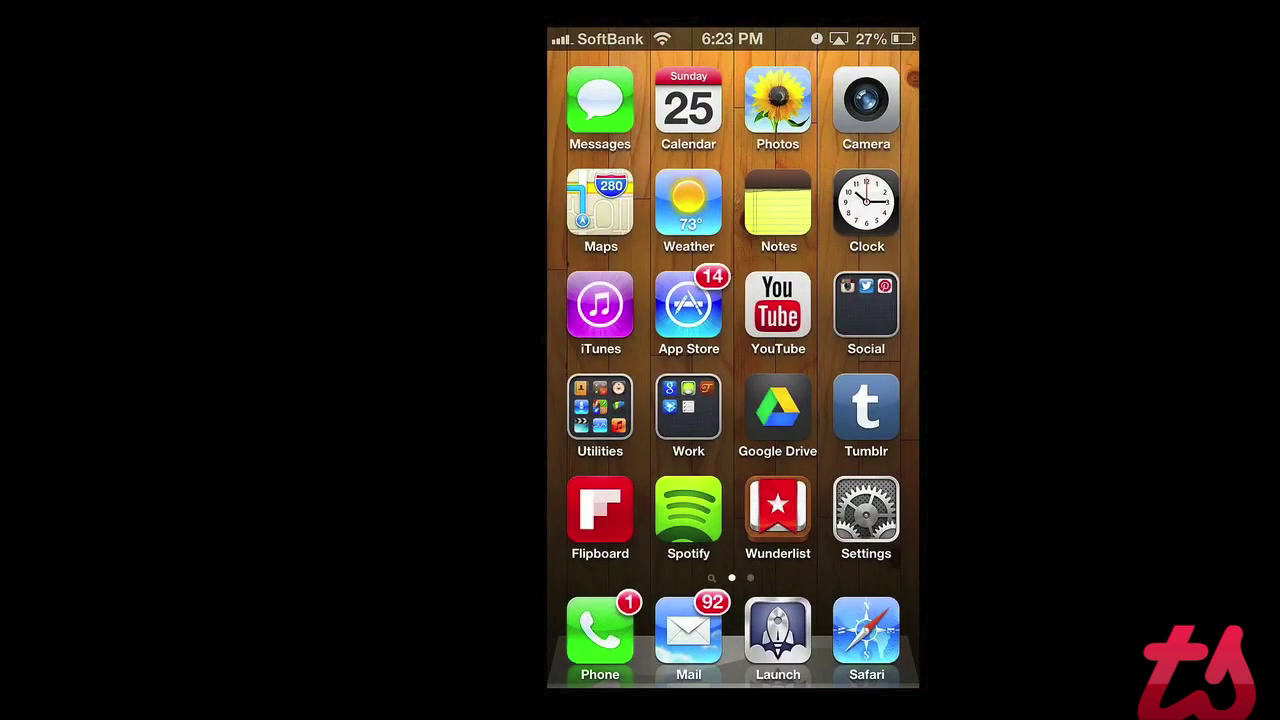
click(778, 630)
click(600, 406)
click(778, 640)
click(608, 378)
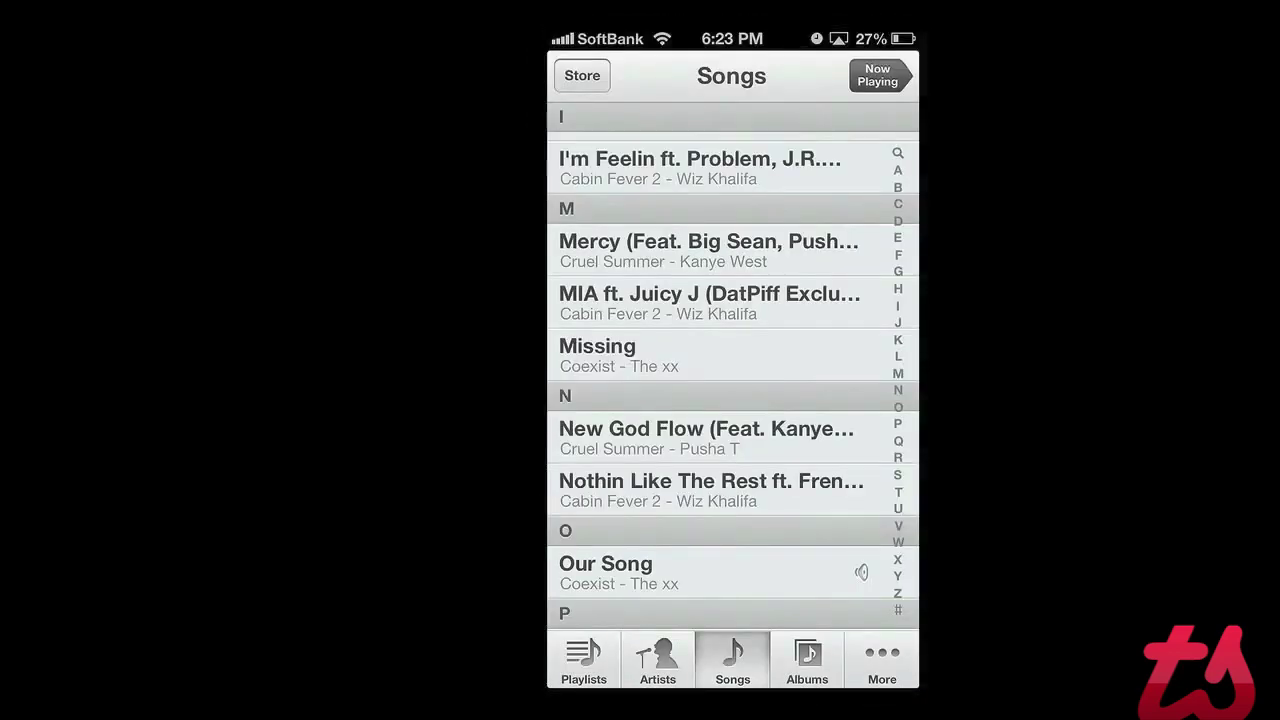
key(Home)
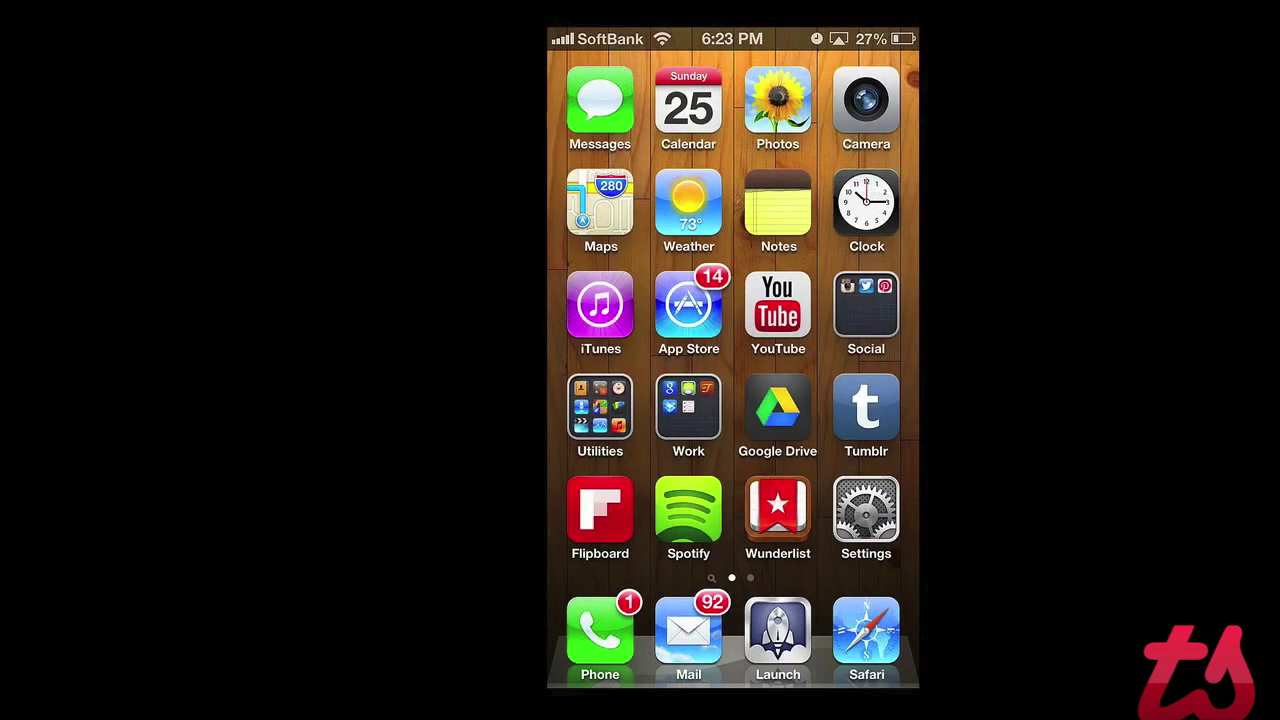
click(778, 632)
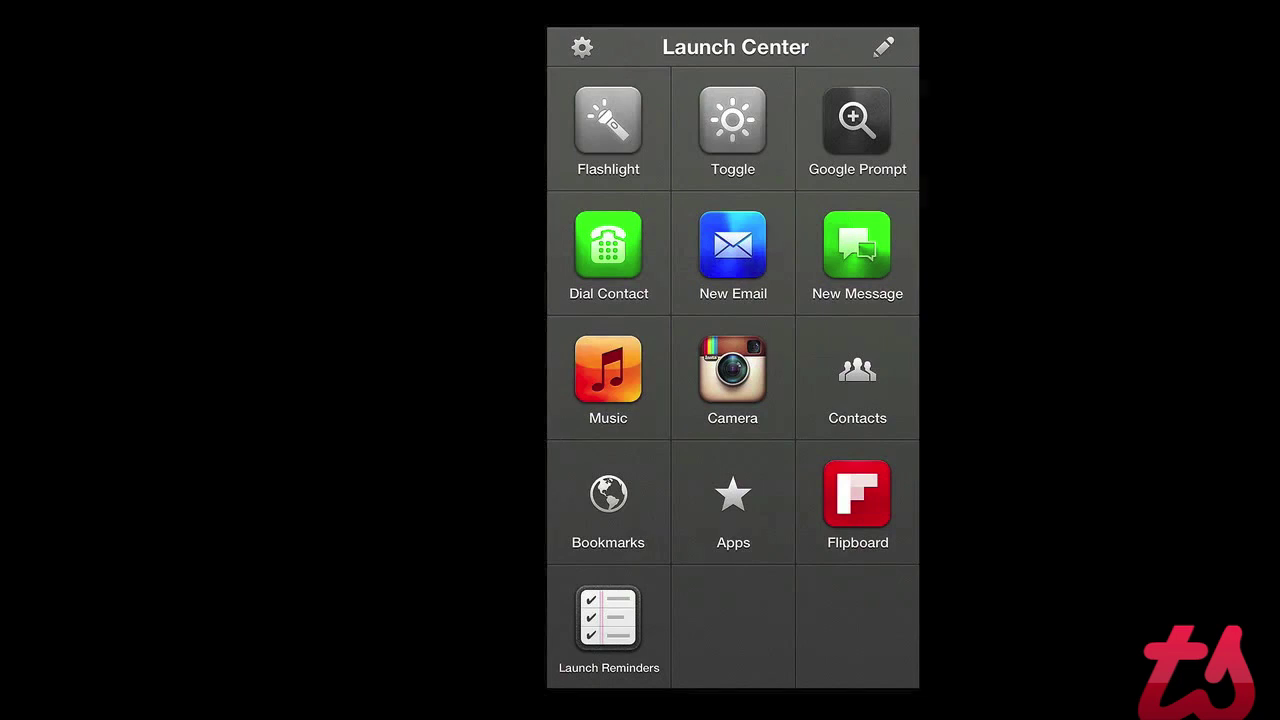
Step: Turn the flashlight on and off, then try and cancel the Google search prompt action
click(608, 128)
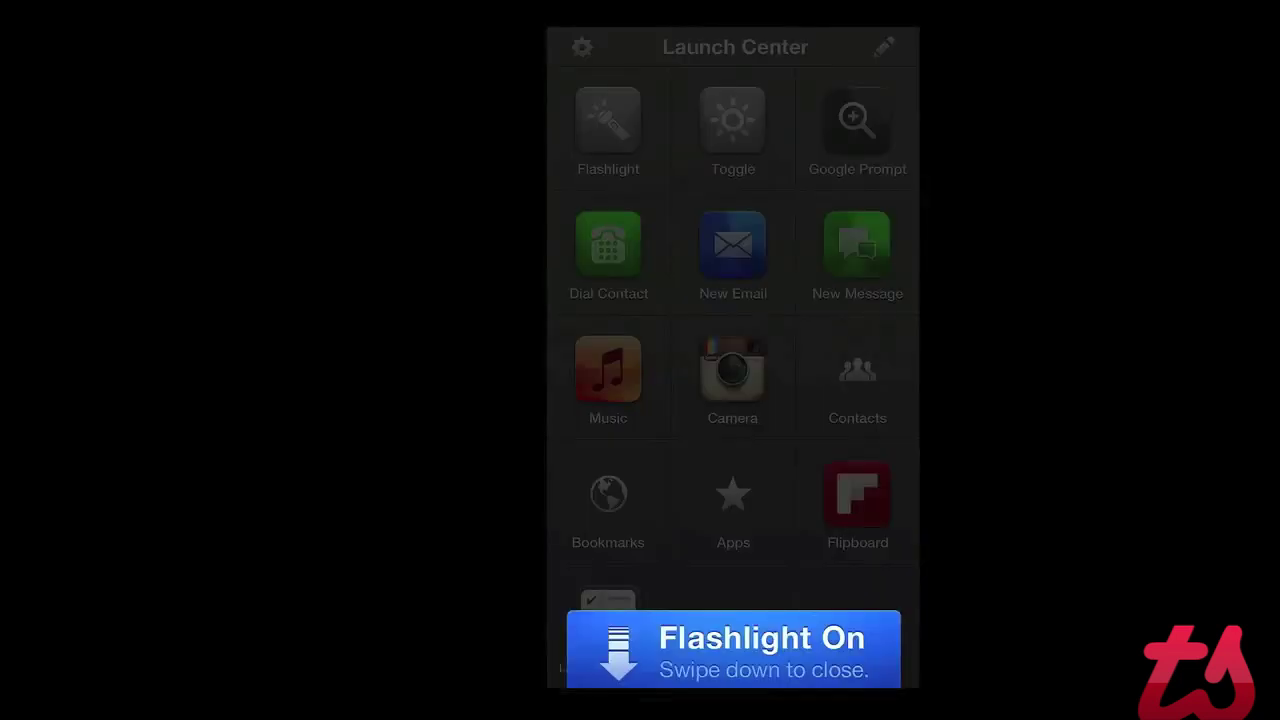
drag(733, 645, 733, 705)
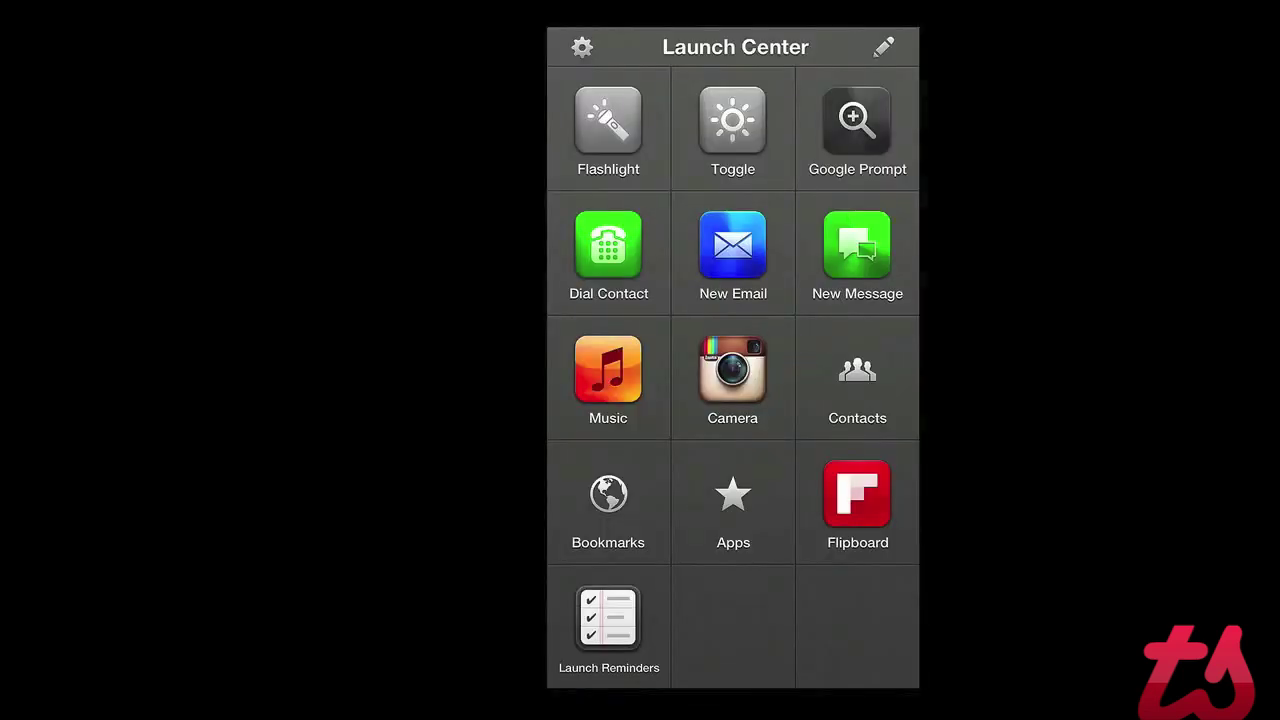
click(857, 122)
click(594, 104)
Step: Start a new text message from the grid, abandon it, and reopen Launch Center Pro
click(857, 250)
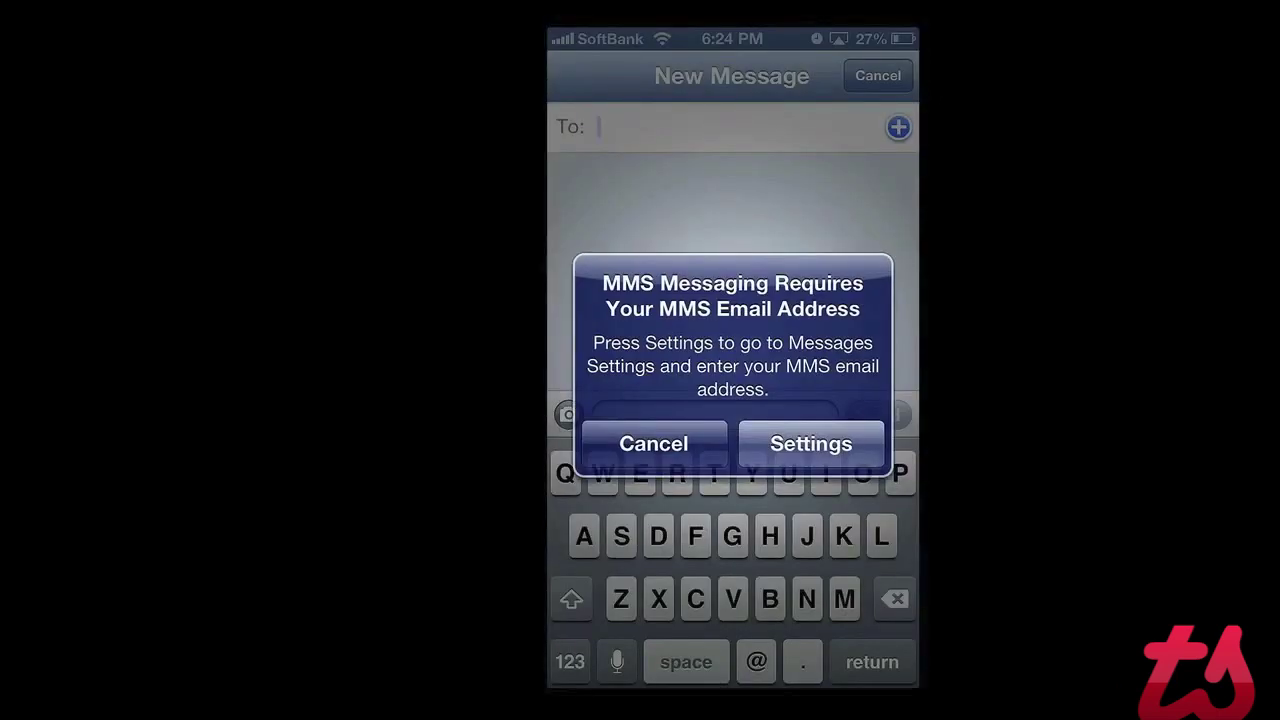
click(653, 443)
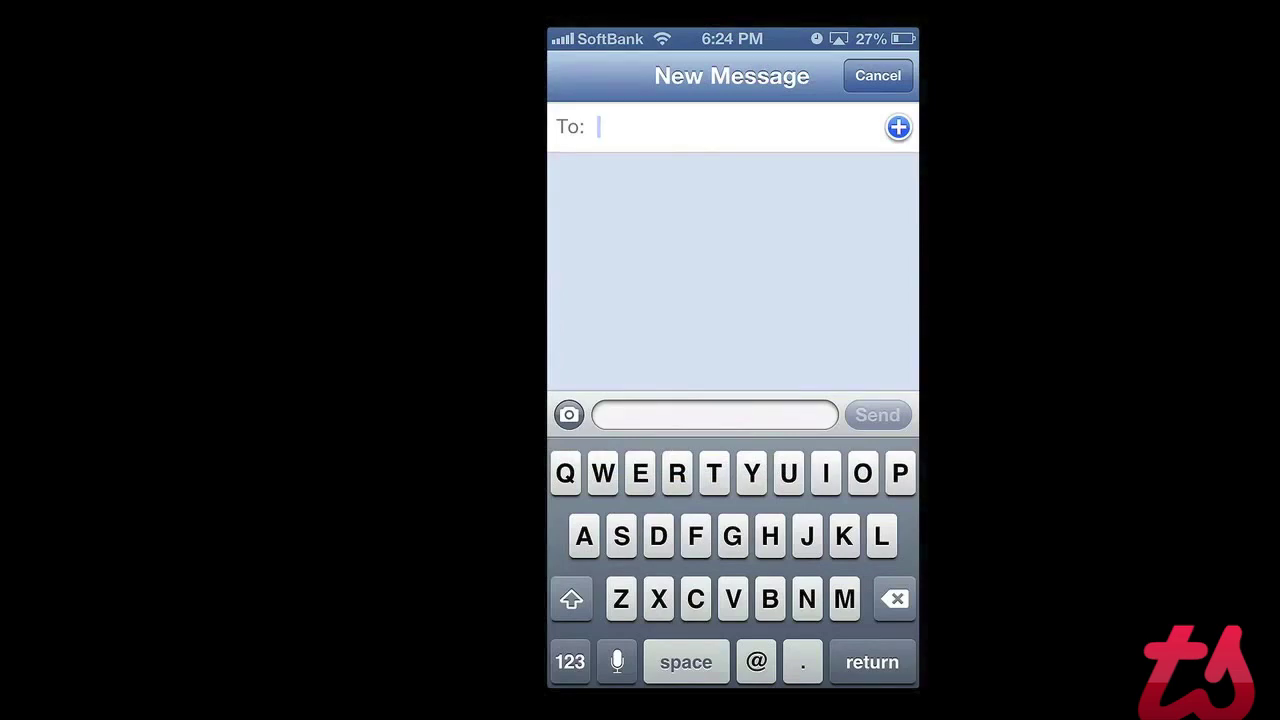
key(super)
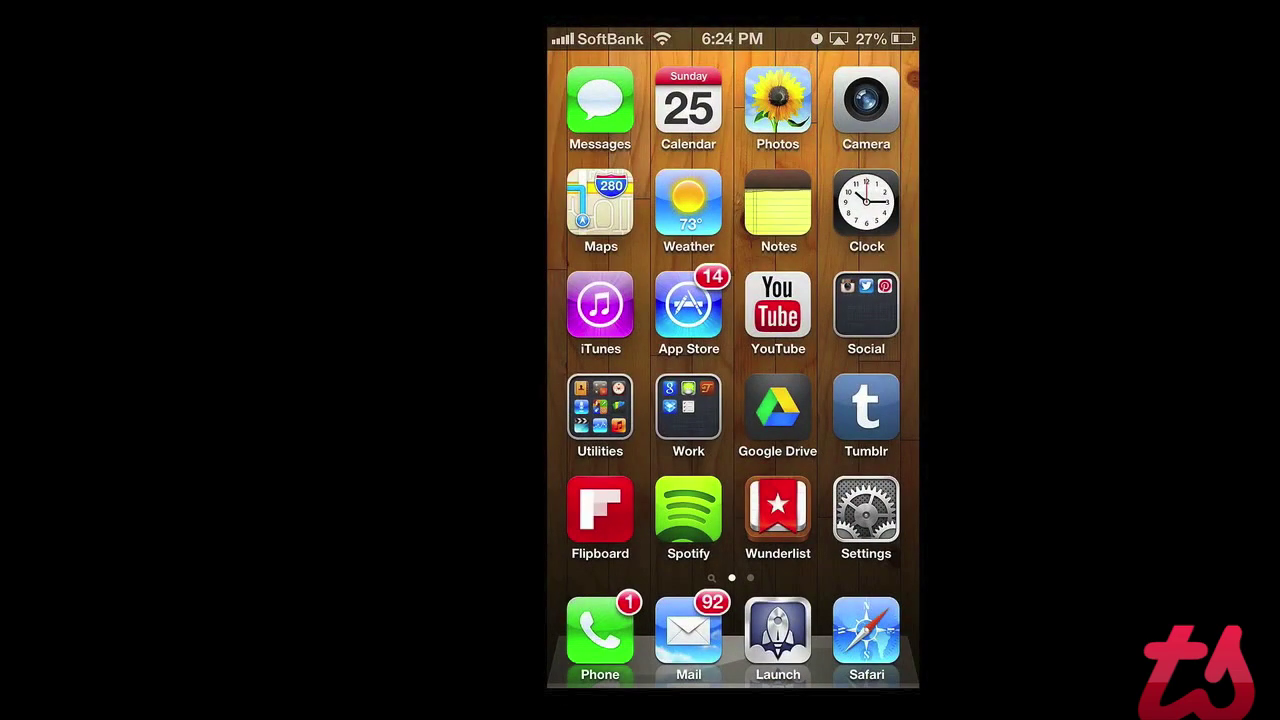
click(778, 632)
Step: Begin a new grid action and scroll through the Action Composer's action types
click(884, 47)
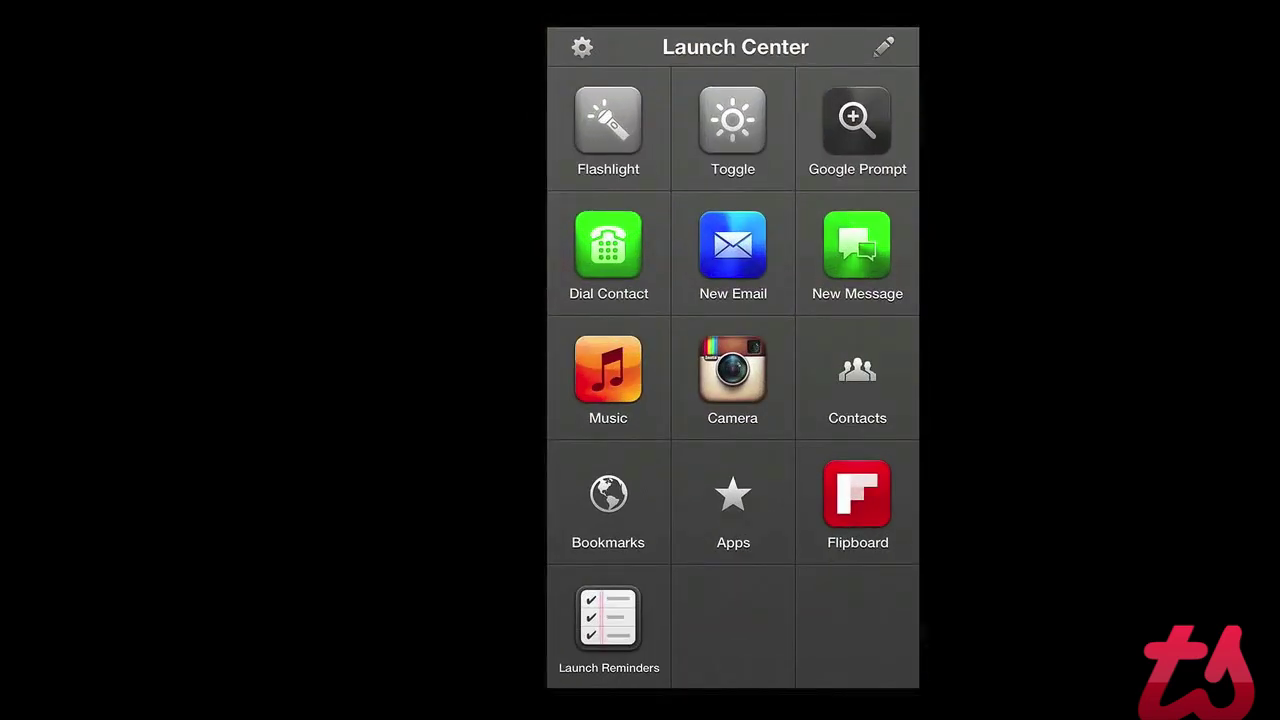
click(732, 626)
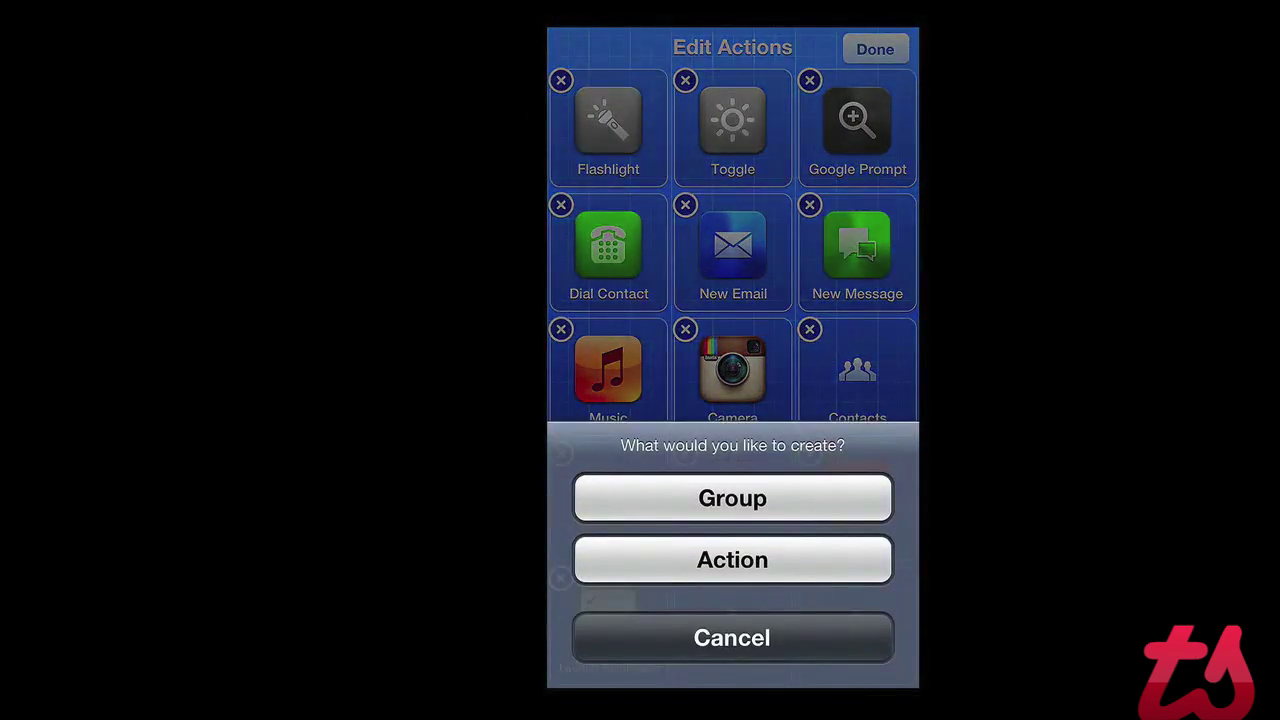
click(732, 560)
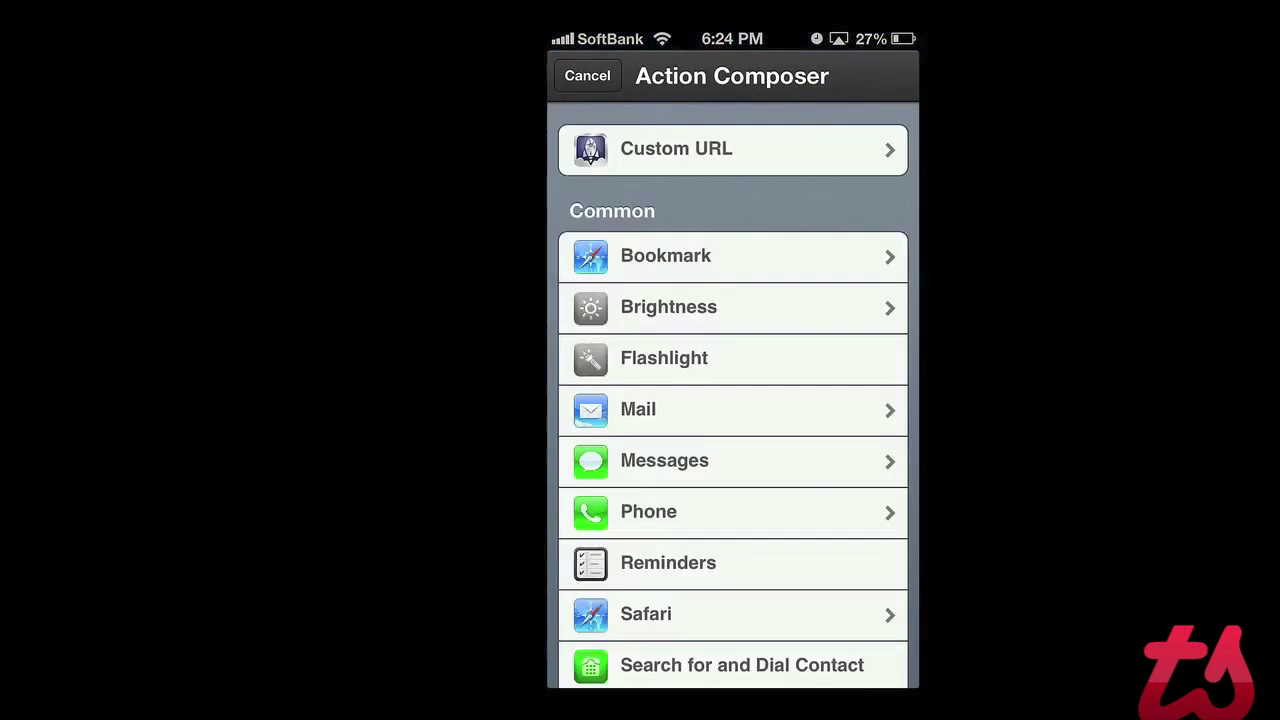
scroll(732, 400, down, 1)
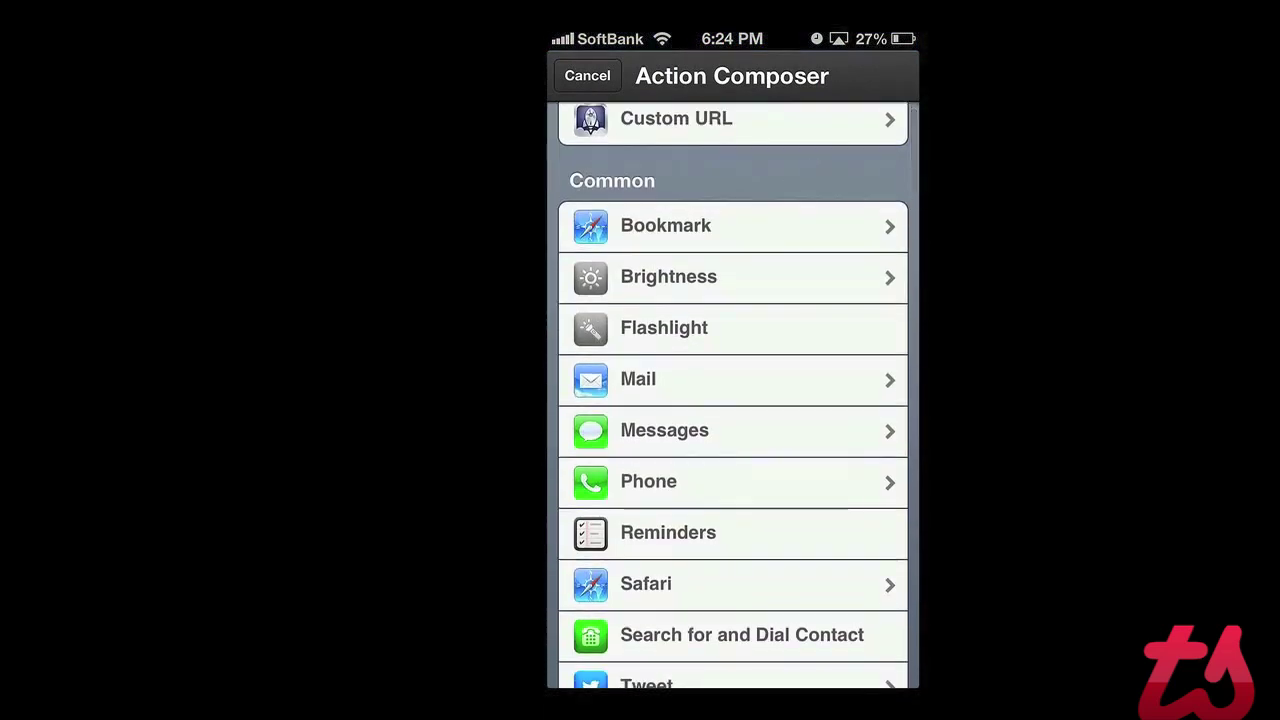
scroll(732, 400, down, 5)
scroll(732, 400, down, 2)
scroll(732, 400, down, 2)
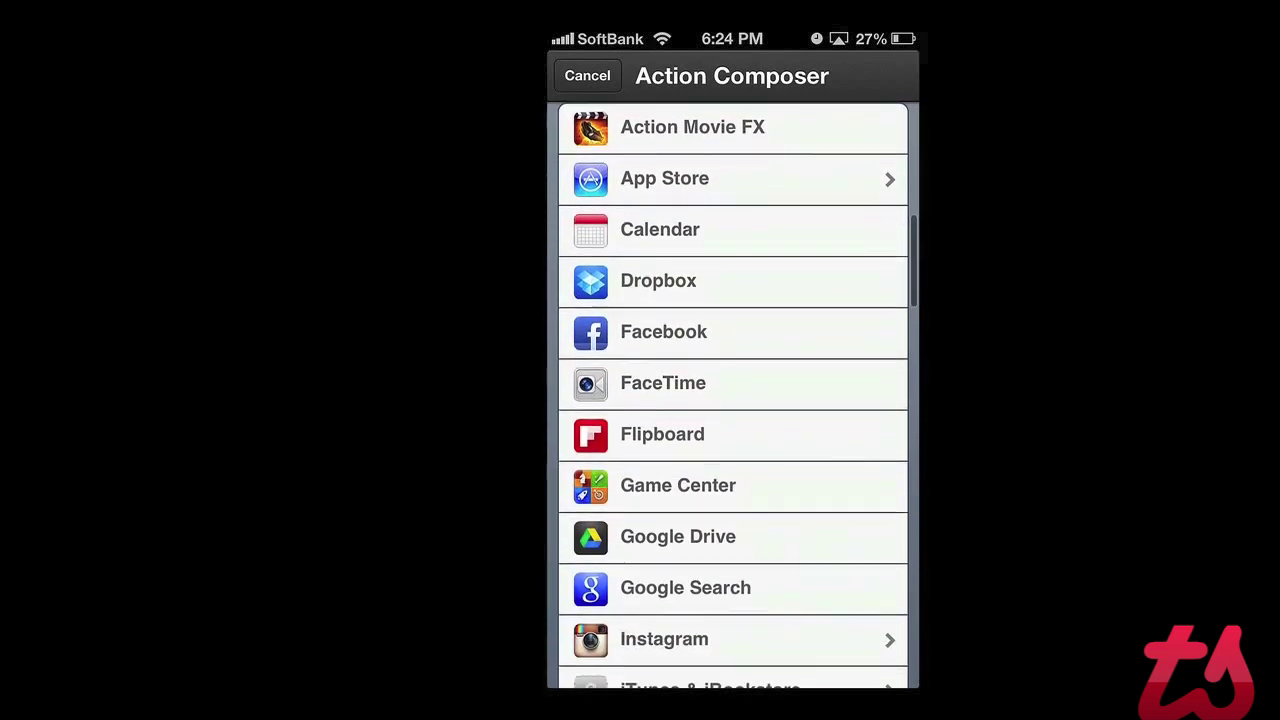
scroll(732, 400, down, 2)
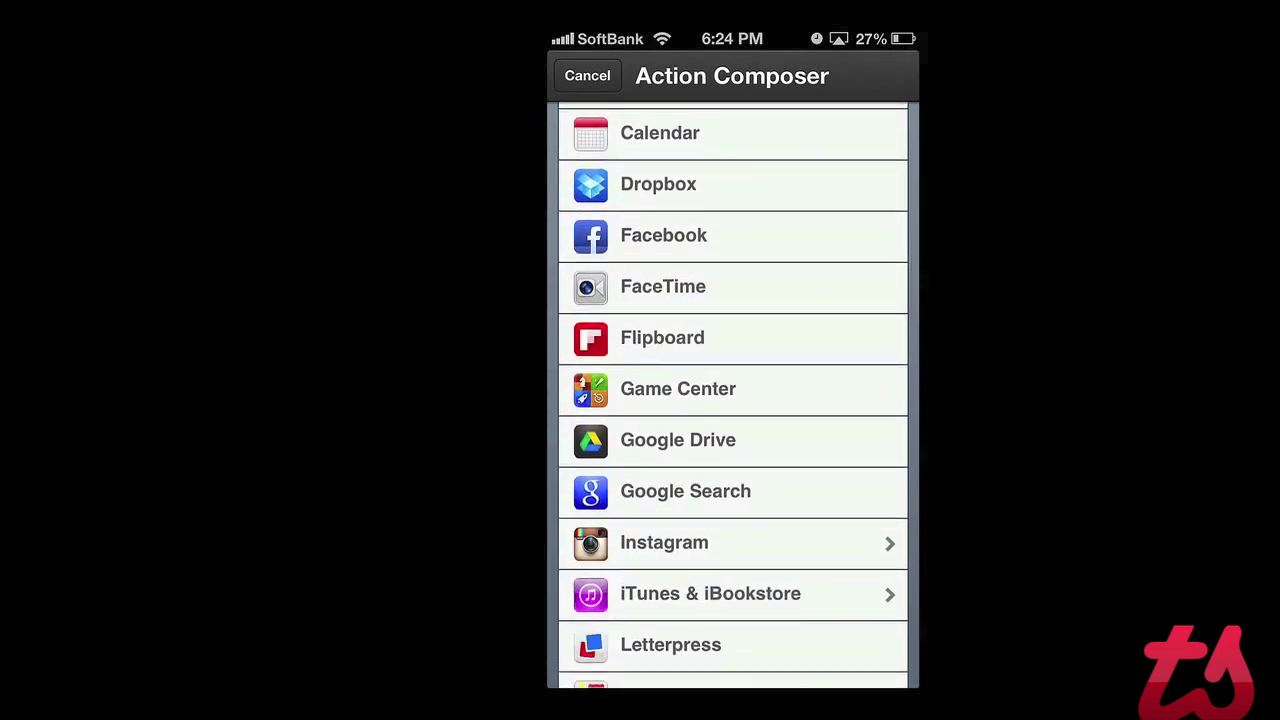
scroll(732, 400, down, 1)
scroll(732, 400, down, 1)
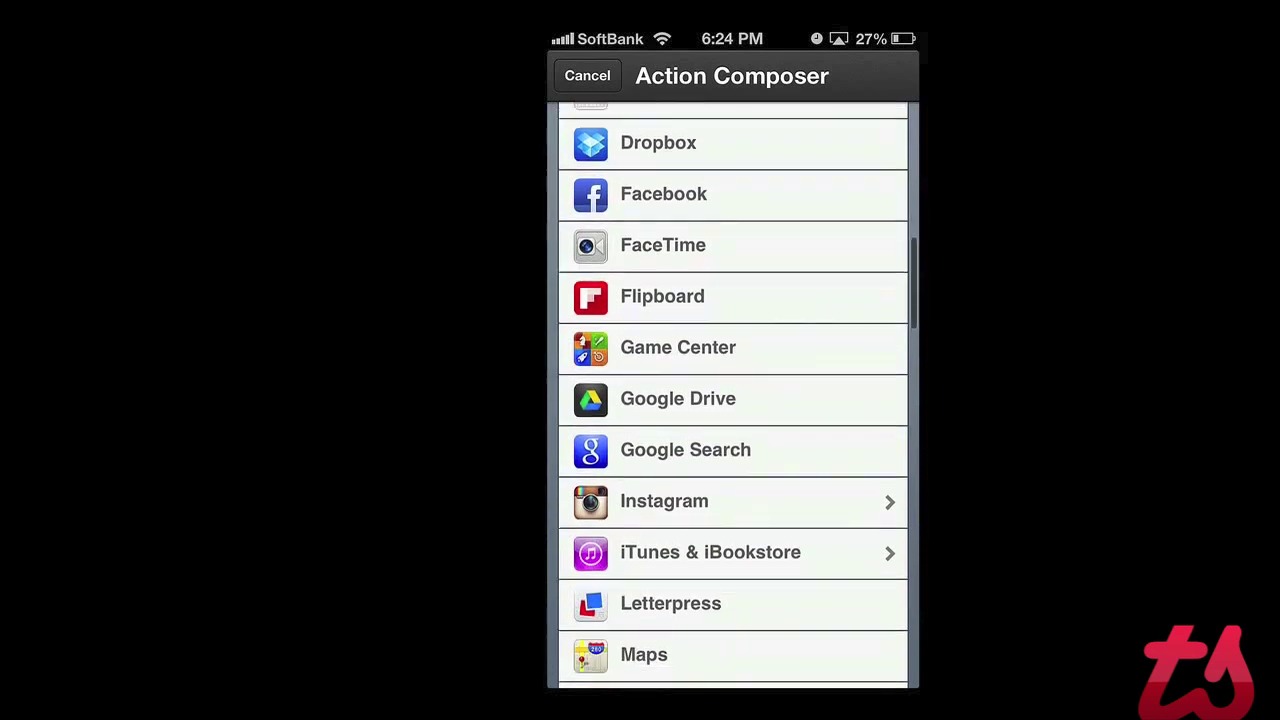
scroll(732, 400, down, 2)
Step: Review Instagram's action options, then choose a text-message action and bring up contacts
click(732, 459)
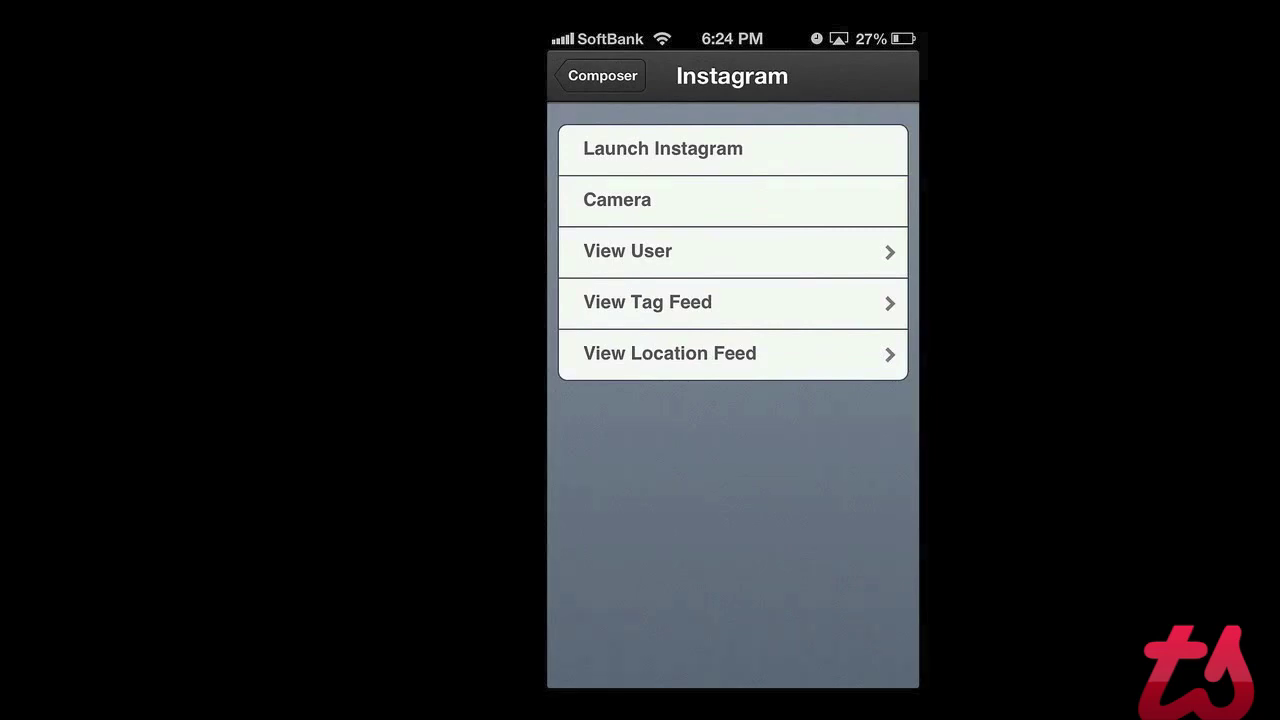
click(602, 75)
scroll(732, 400, up, 3)
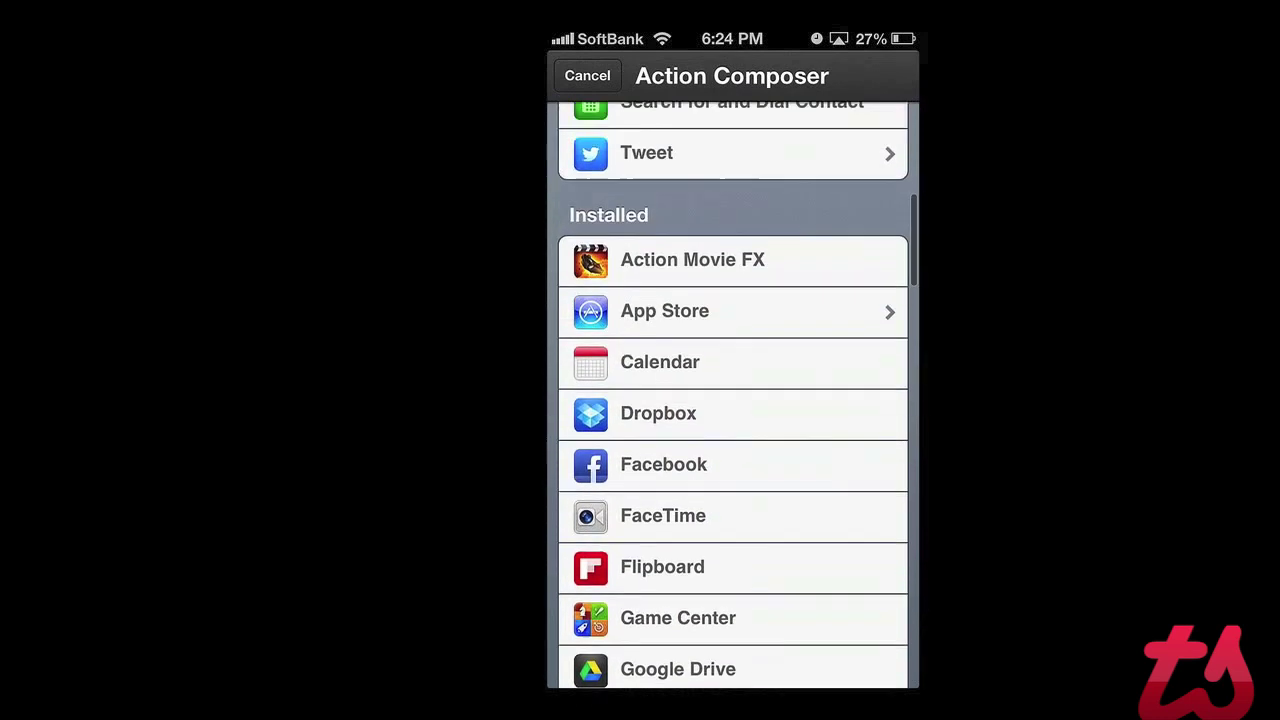
scroll(732, 400, up, 5)
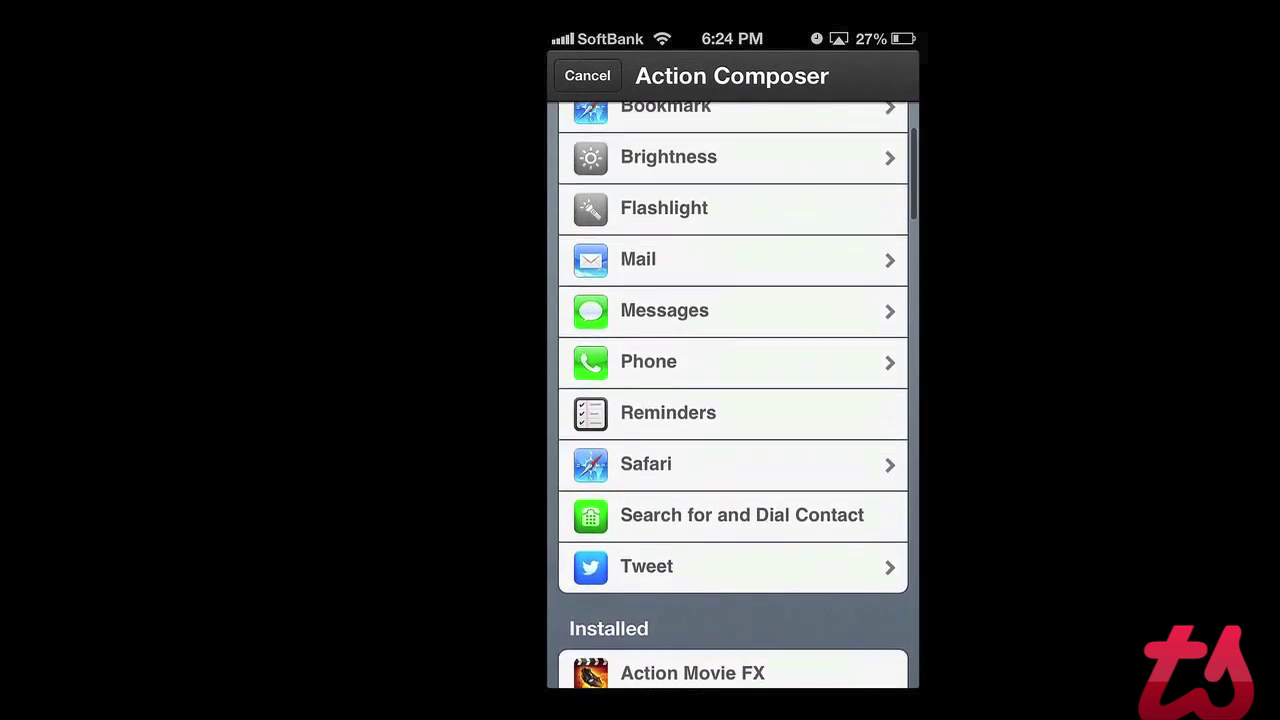
click(664, 310)
click(697, 200)
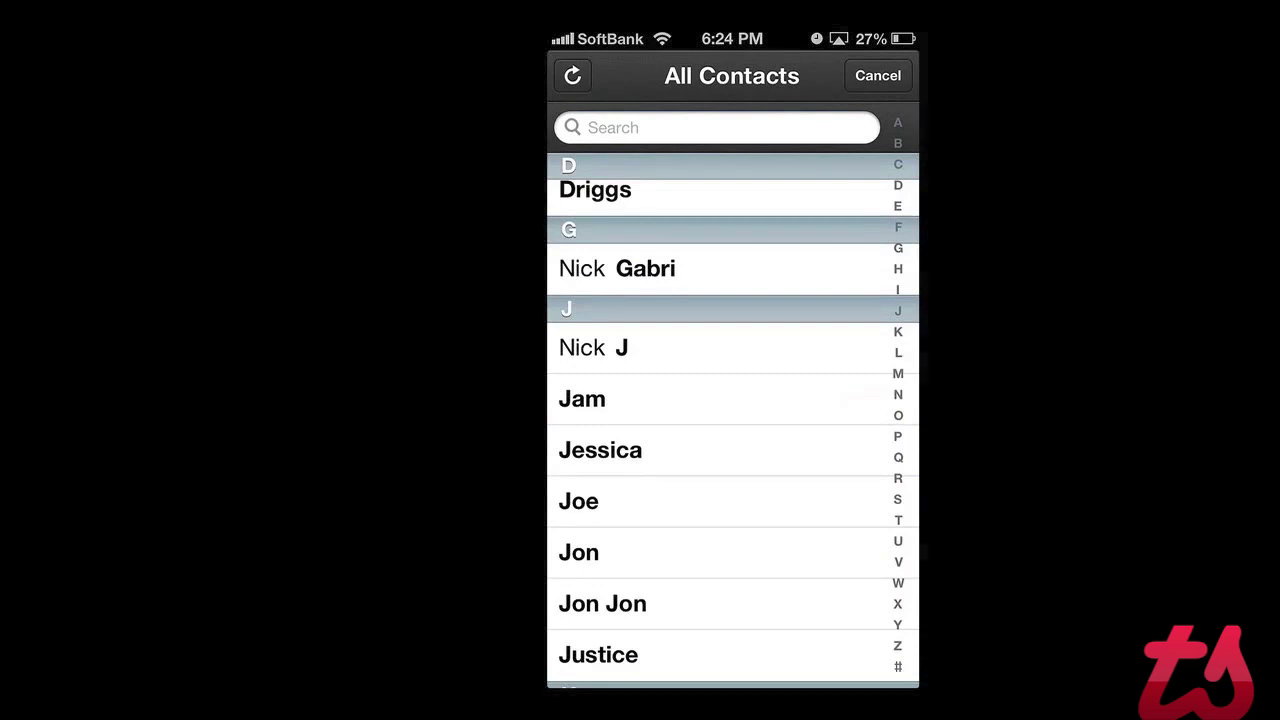
Step: Add a message action for the chosen contact's mobile number to the grid
click(595, 195)
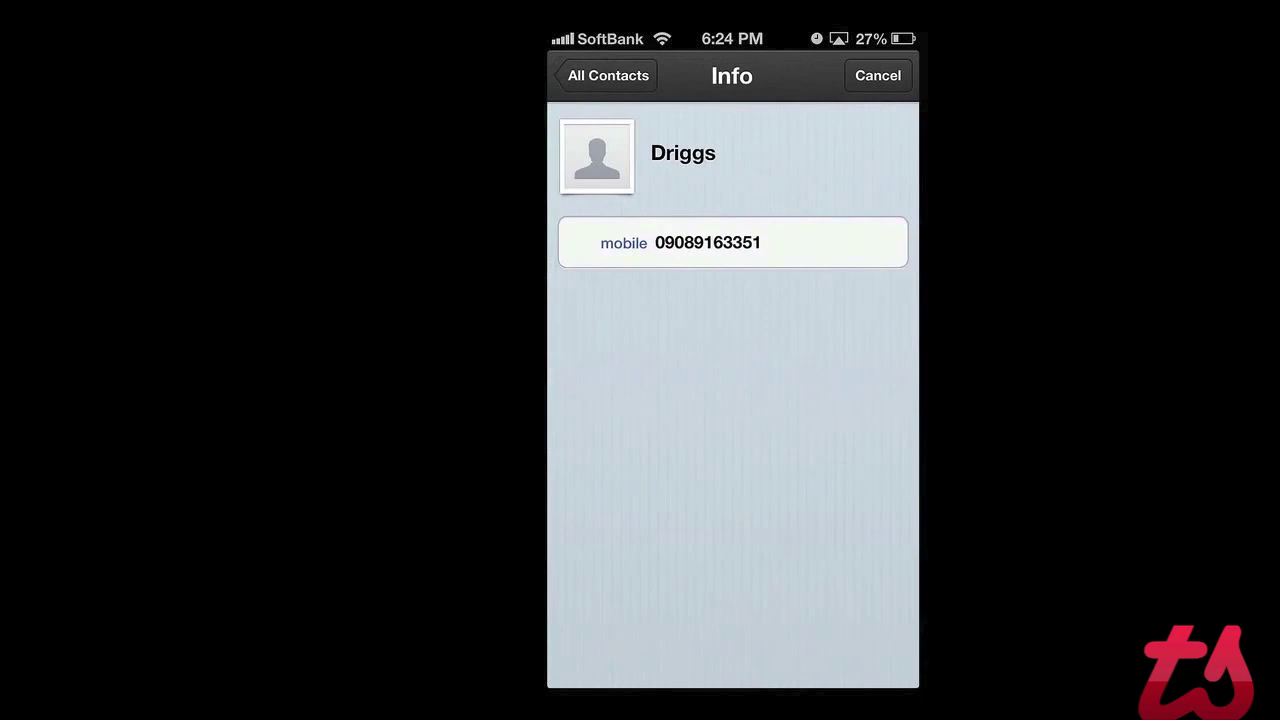
click(707, 242)
click(875, 49)
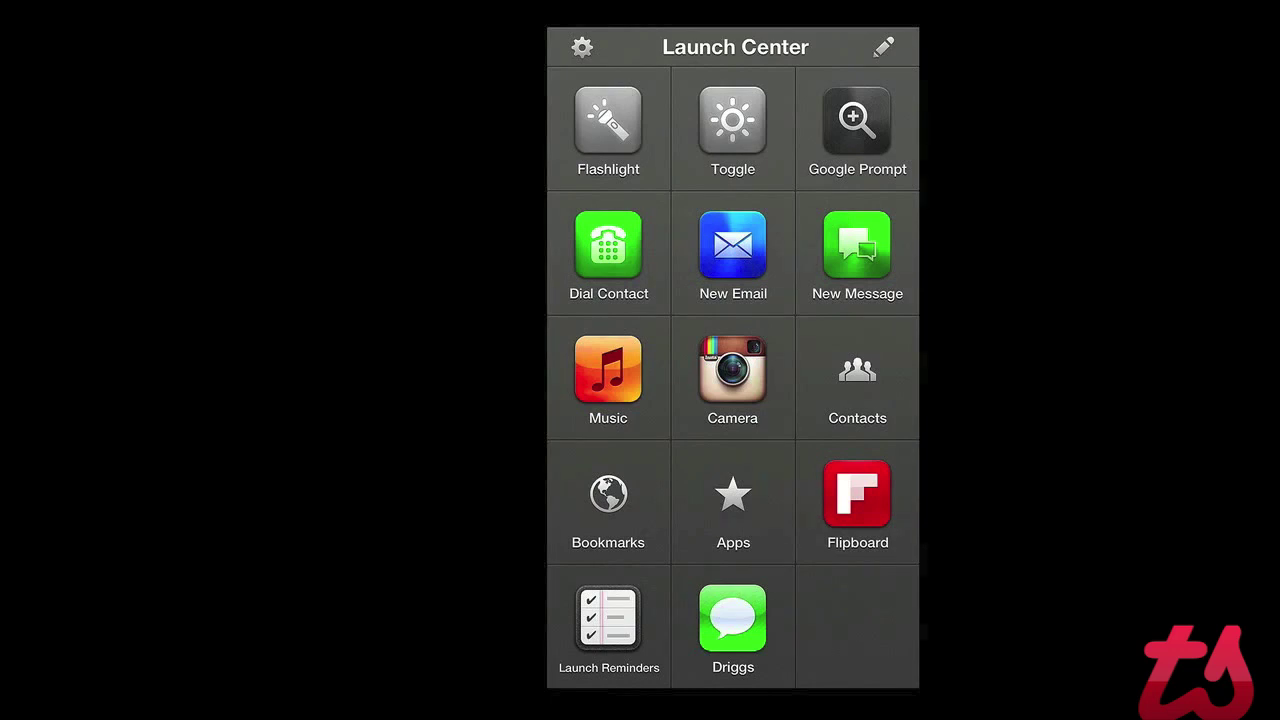
Step: Delete the new message action tile from the grid
click(884, 47)
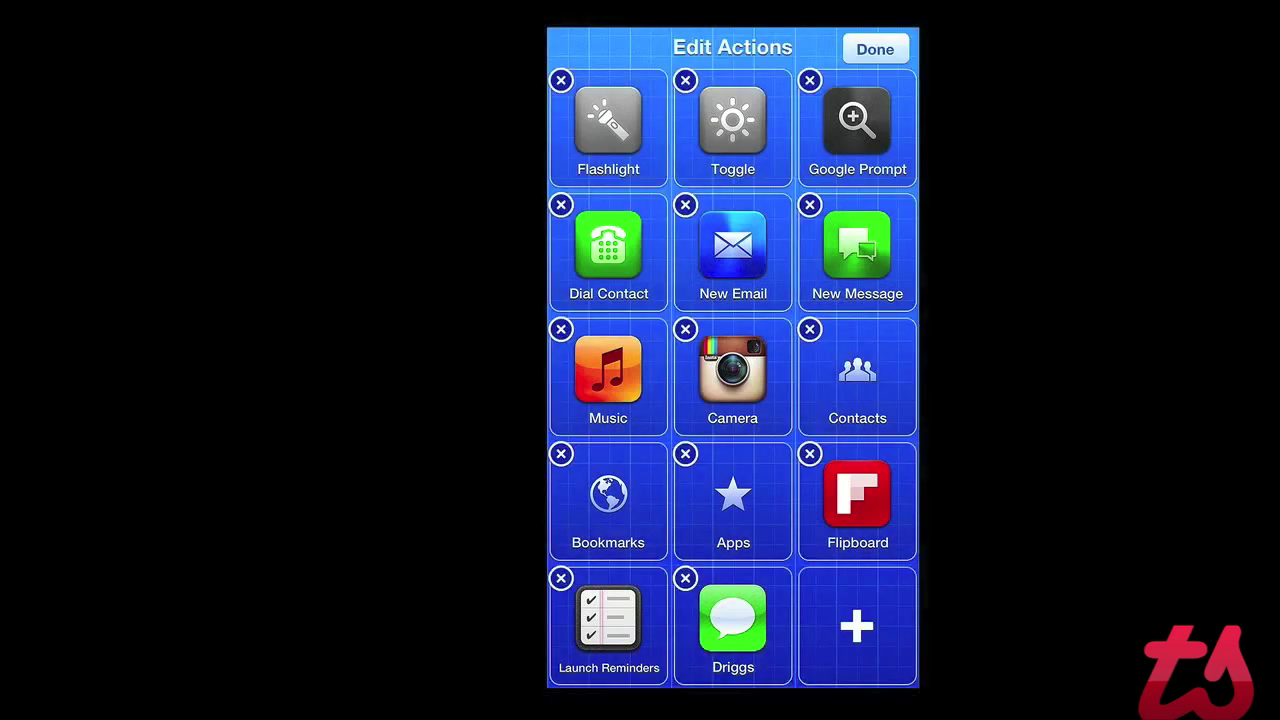
mouse_move(733, 618)
mouse_down()
mouse_move(734, 534)
mouse_move(733, 618)
mouse_up()
click(685, 578)
click(731, 560)
click(875, 49)
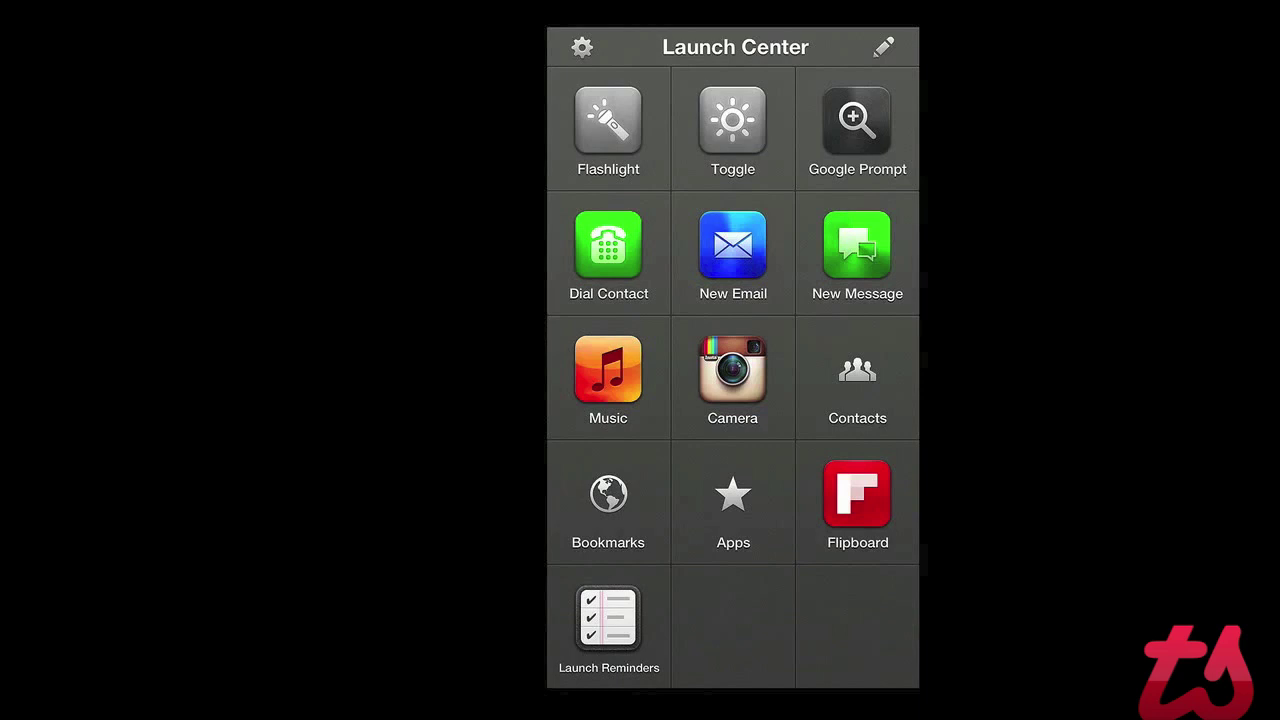
click(733, 500)
click(581, 47)
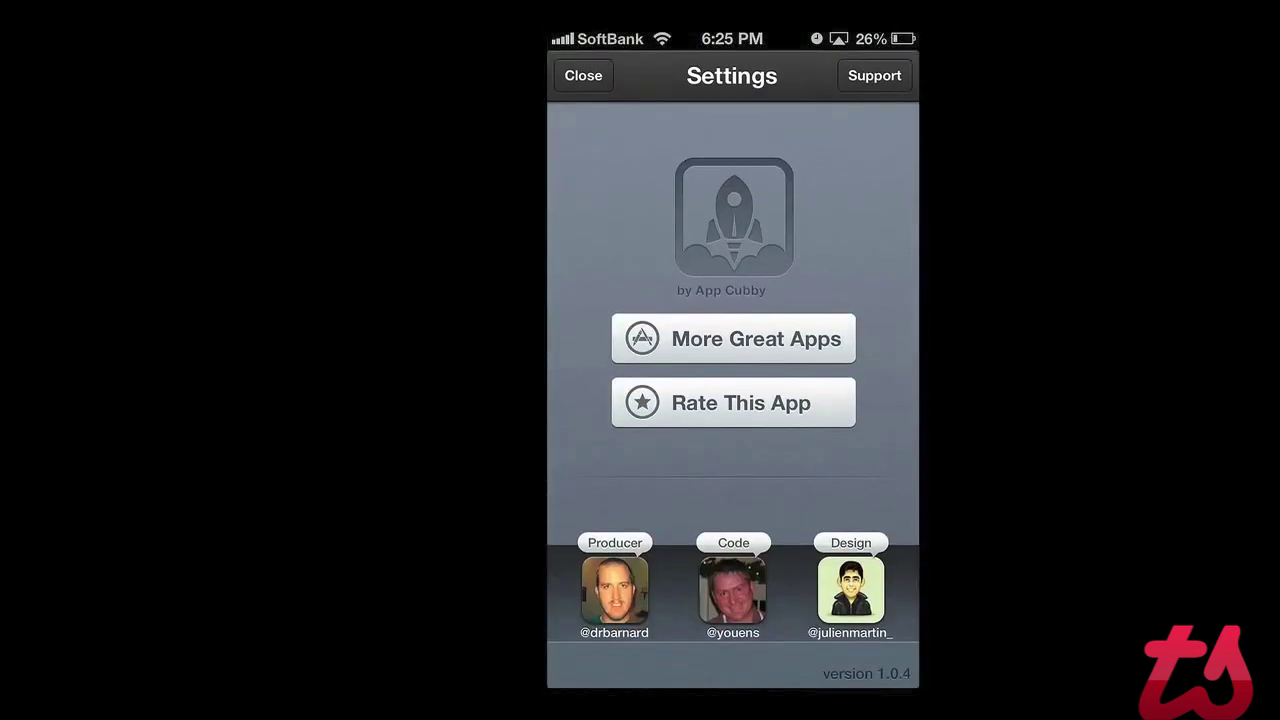